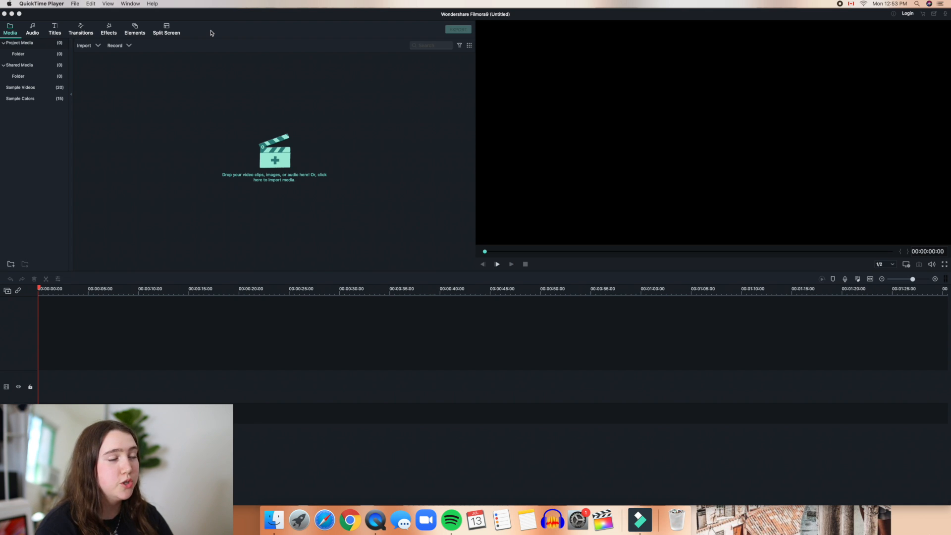
Step: Mark the Split a Clip mission done, glance at Advanced Challenge, and close the missions window
click(893, 16)
click(893, 16)
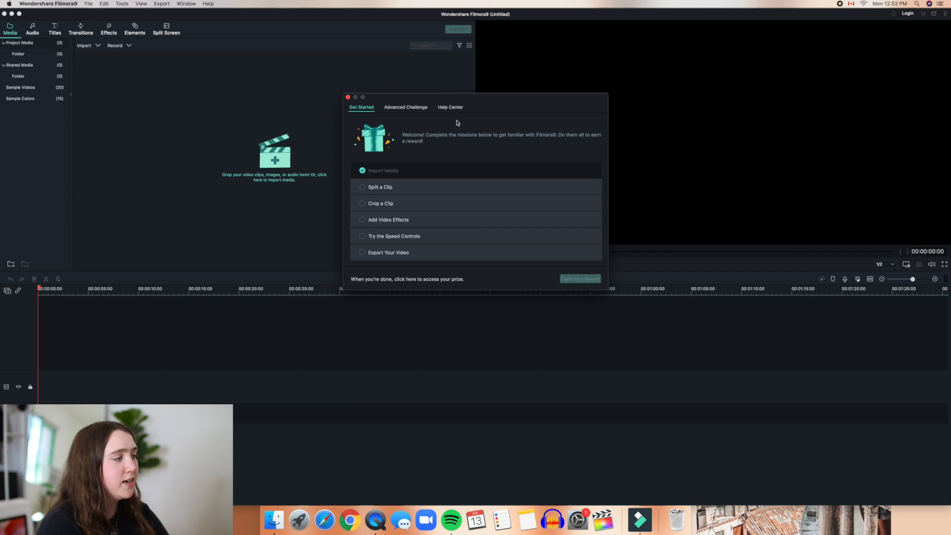
click(410, 188)
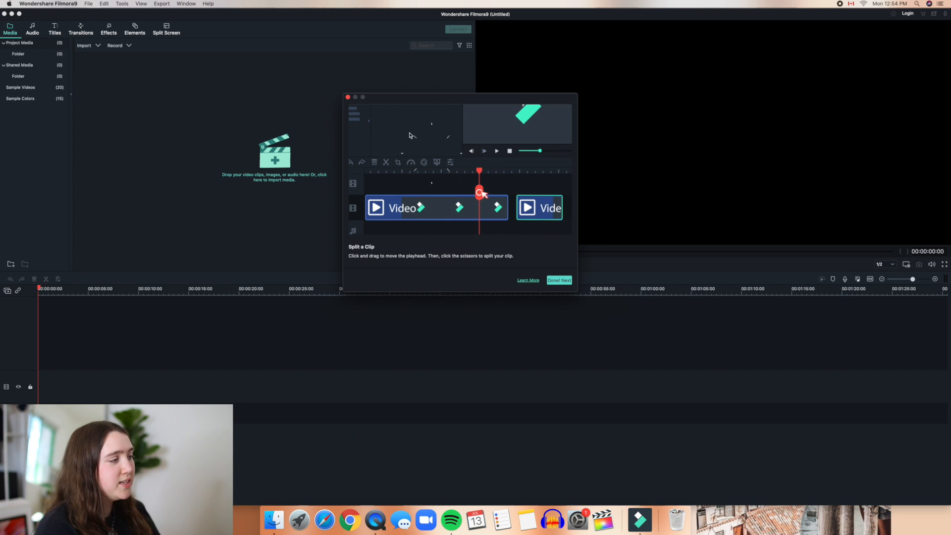
click(559, 280)
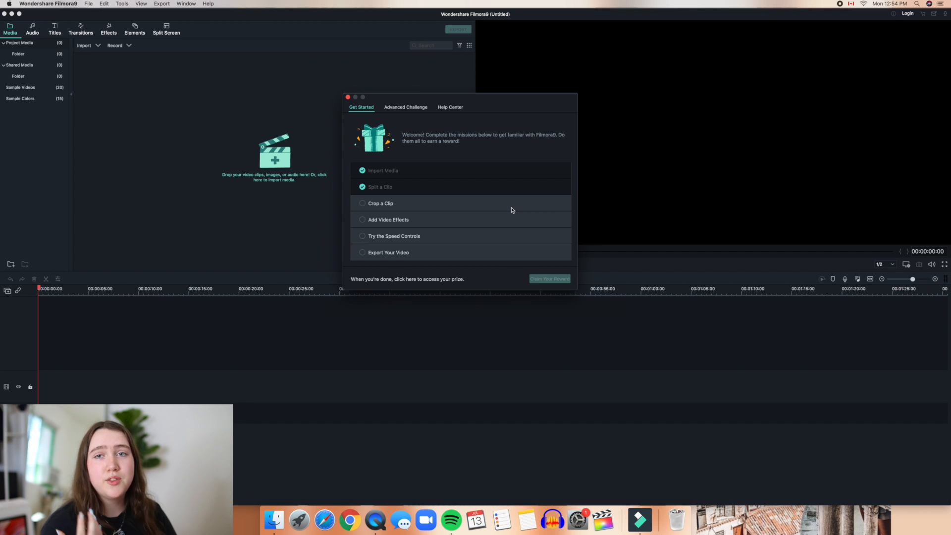
click(416, 112)
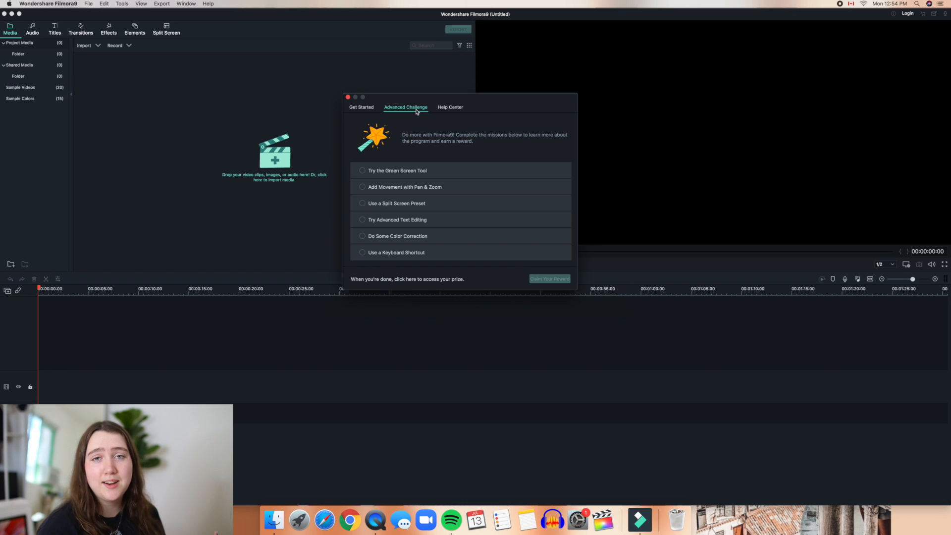
click(349, 97)
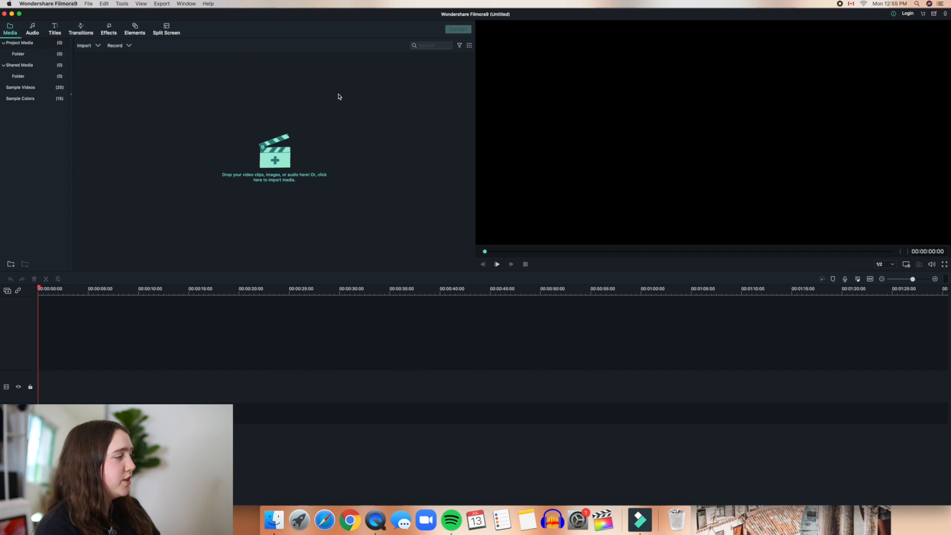
Step: Import the free stock footage mp4 from Downloads onto the timeline, keeping 1920x1080 30fps project settings
click(277, 157)
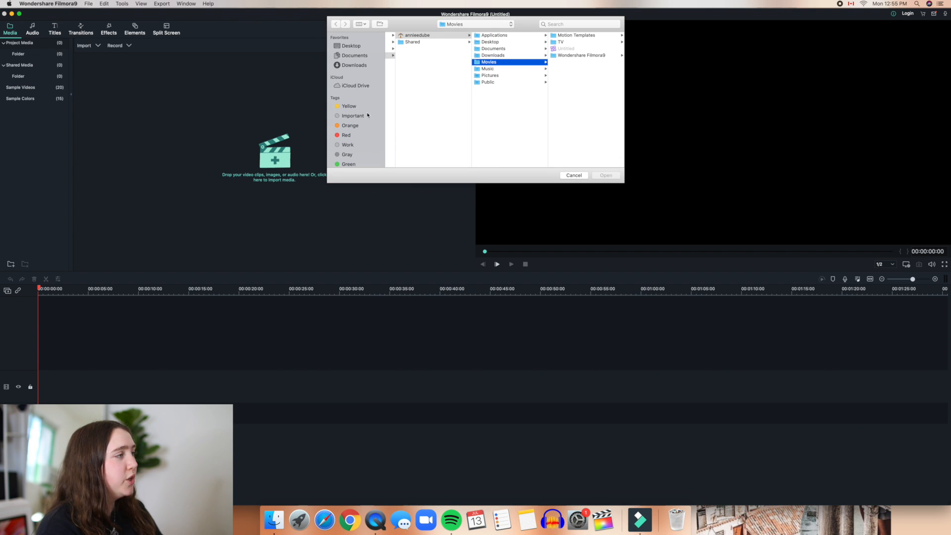
click(361, 66)
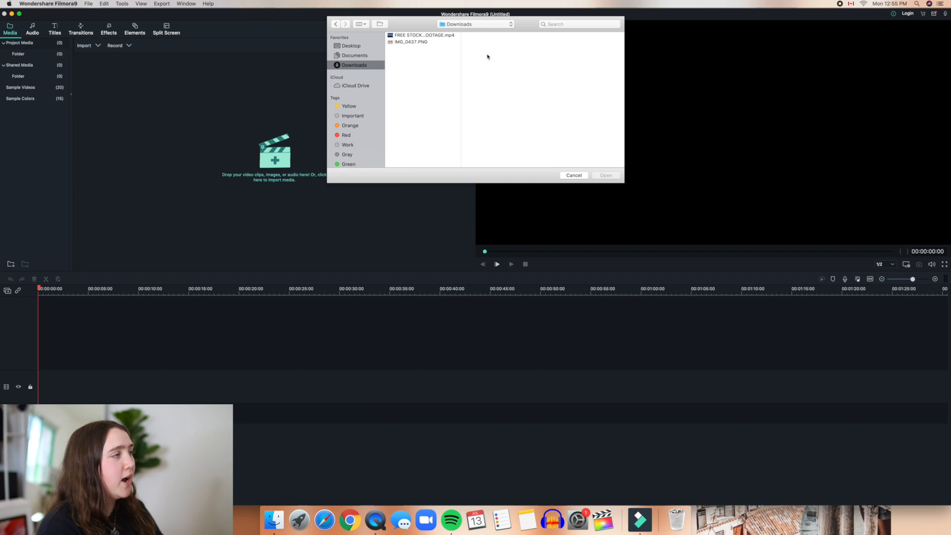
click(448, 35)
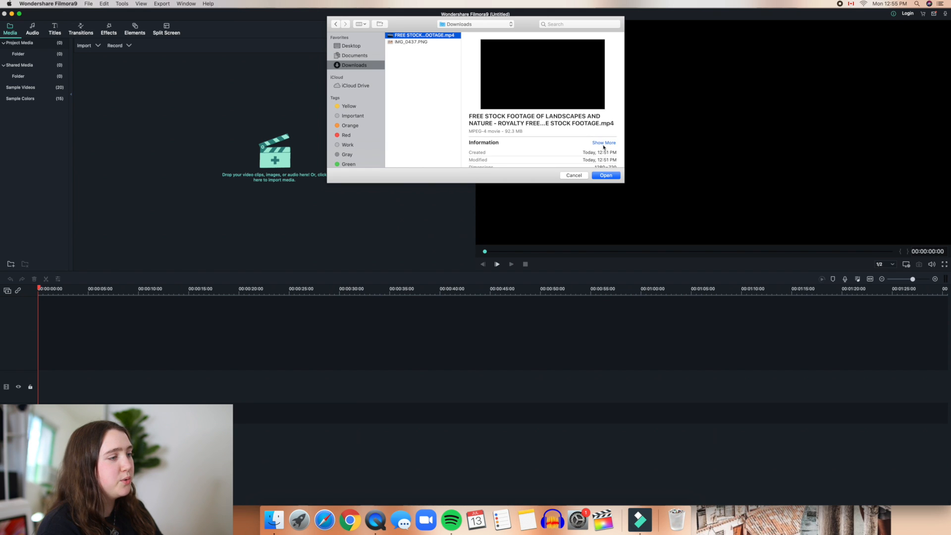
click(605, 175)
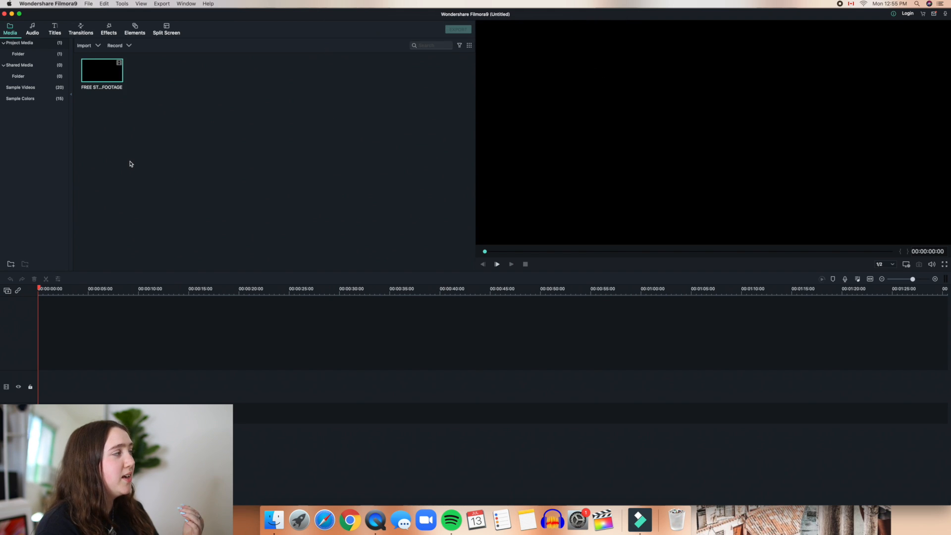
drag(103, 71, 31, 389)
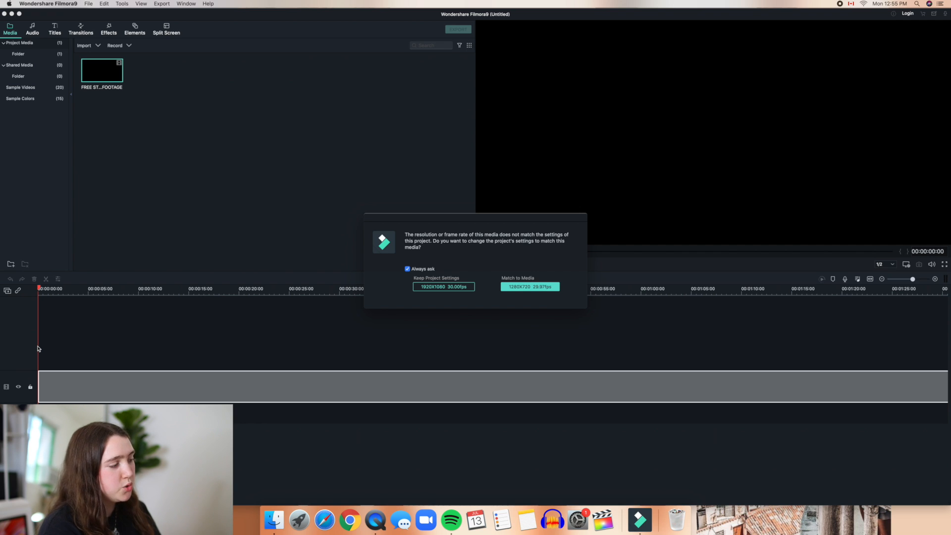
click(421, 288)
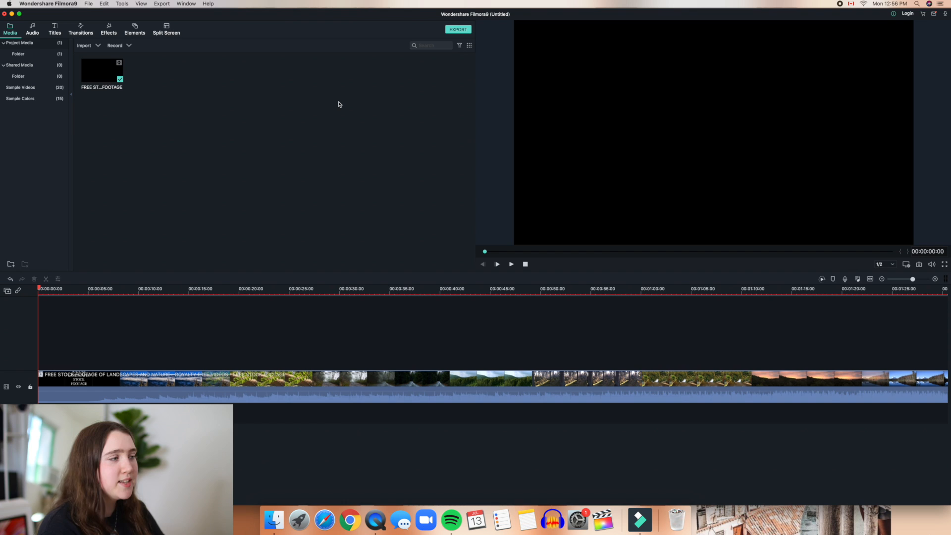
Step: Rerun the Split a Clip tutorial, then put the playhead at 00:00:17:04 on the fern shot
click(894, 15)
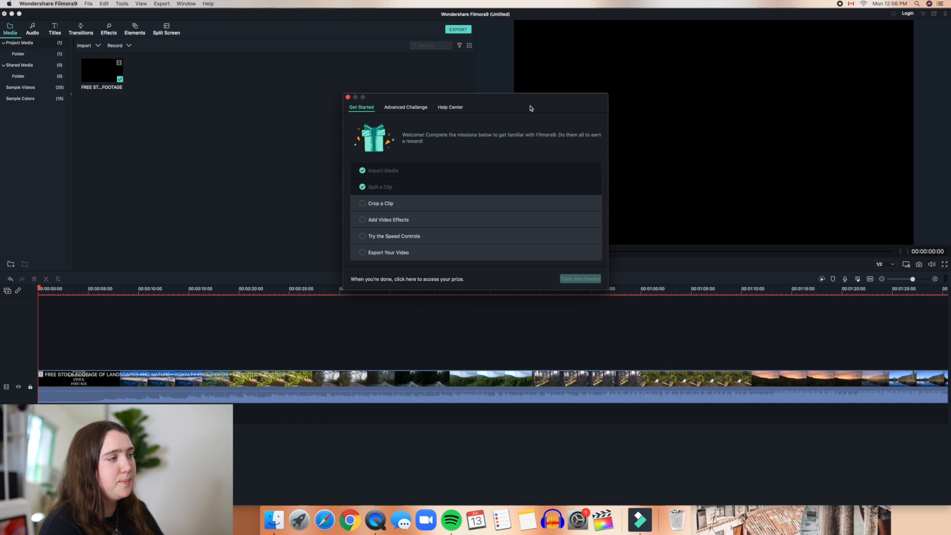
click(391, 188)
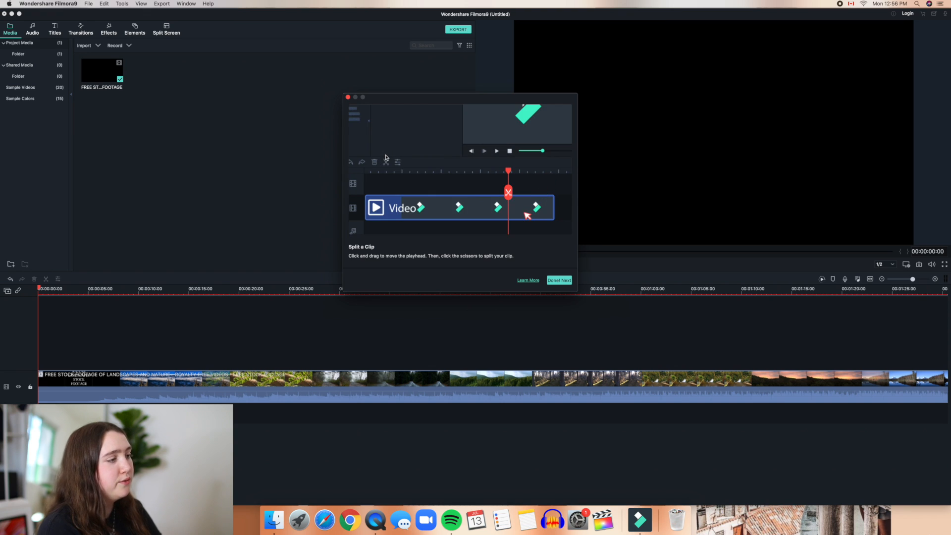
click(559, 280)
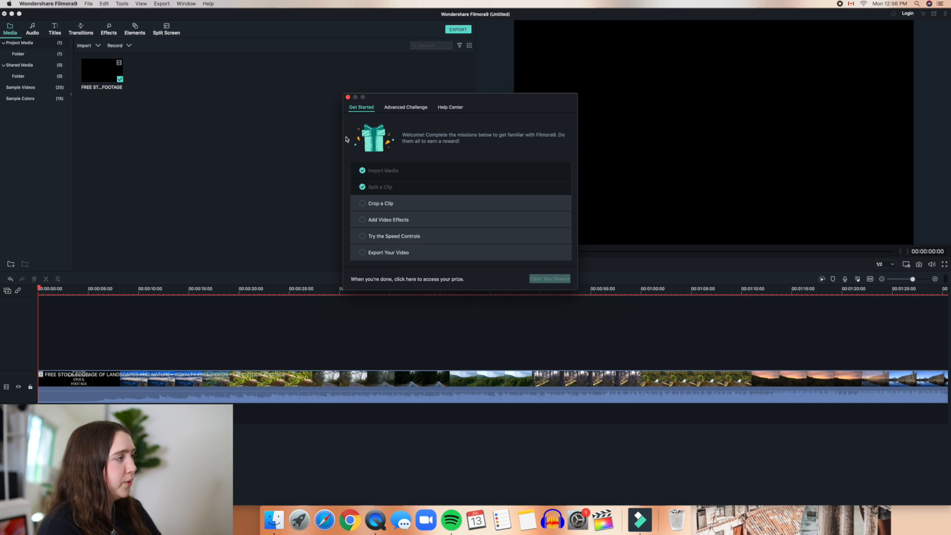
click(348, 97)
drag(52, 417, 229, 417)
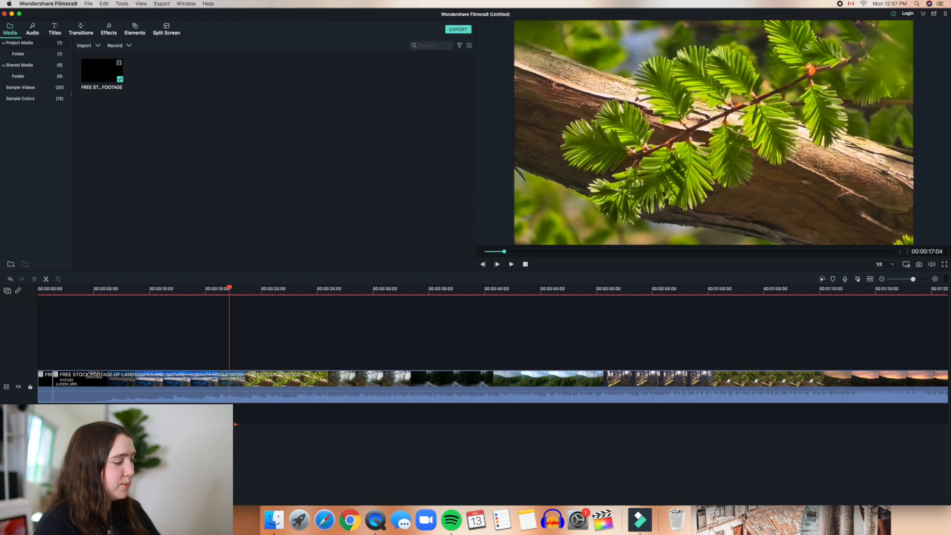
Step: Split the clip at 00:00:17 and about 00:00:24, then delete the middle piece
click(229, 424)
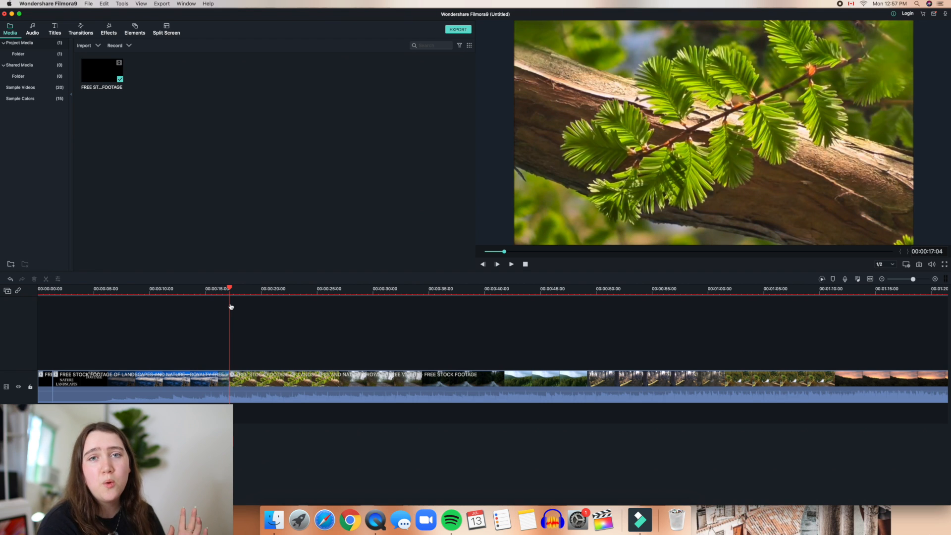
drag(230, 306, 314, 453)
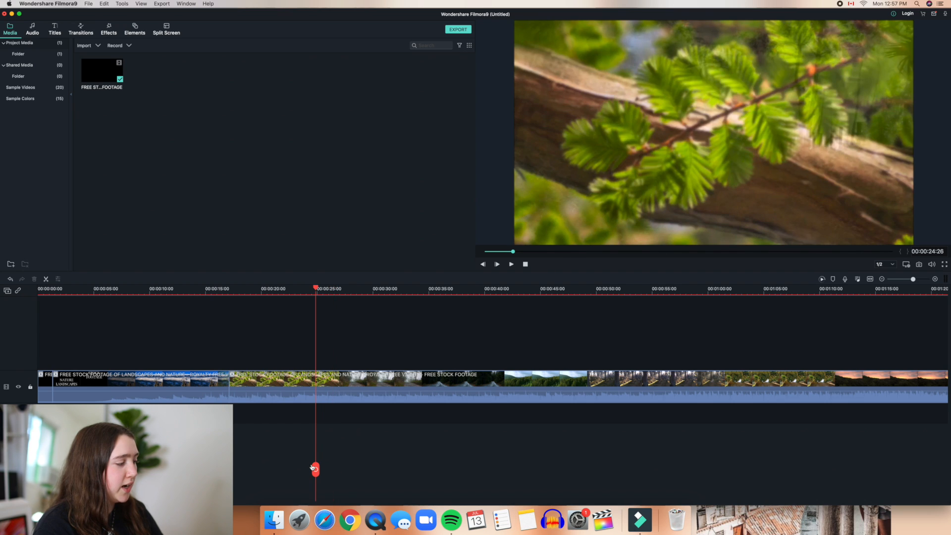
click(312, 467)
click(281, 375)
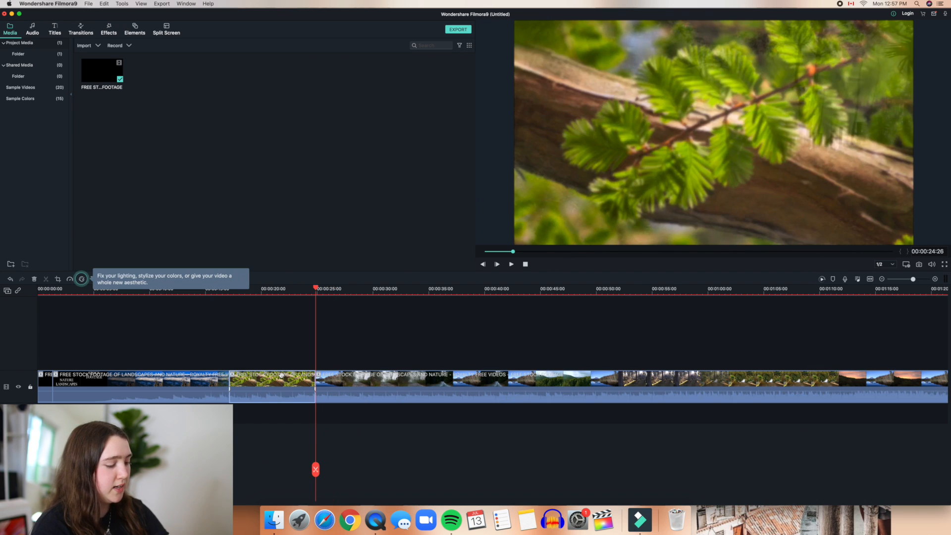
key(Delete)
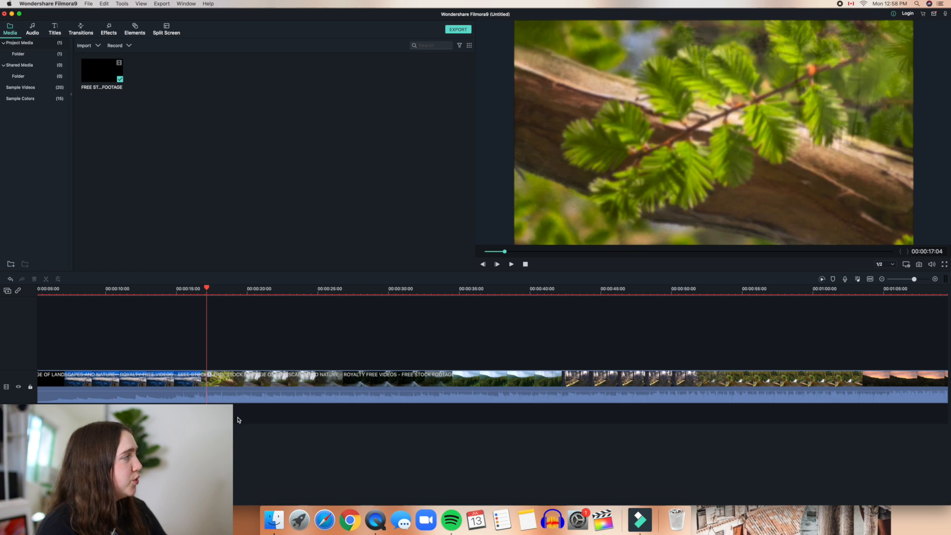
Step: Add the Linear Wipe transition at the cut between the two clips
click(87, 34)
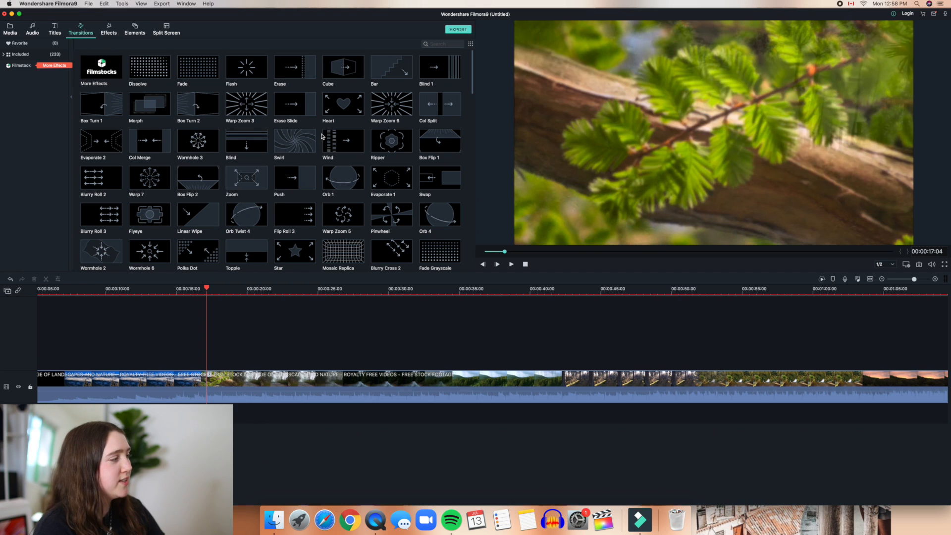
scroll(324, 136, down, 5)
scroll(322, 137, up, 3)
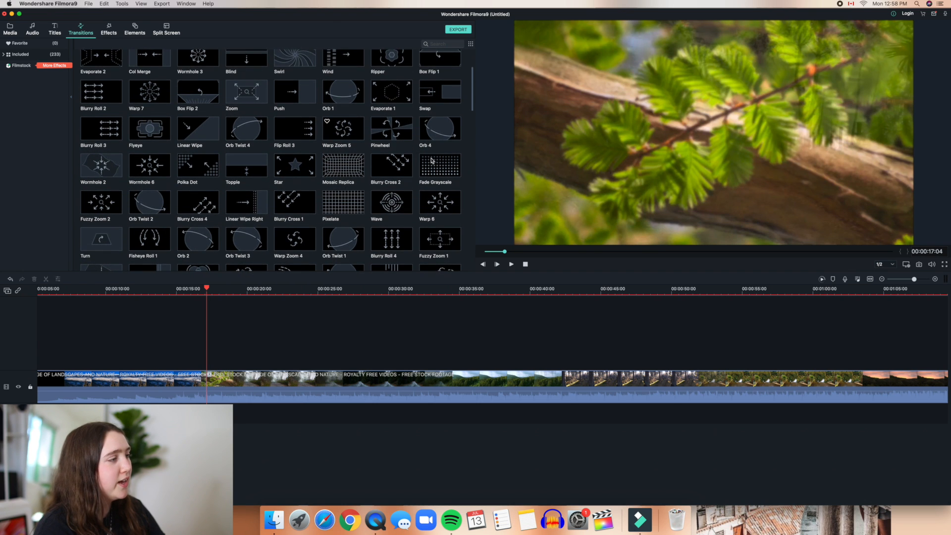
scroll(271, 109, up, 2)
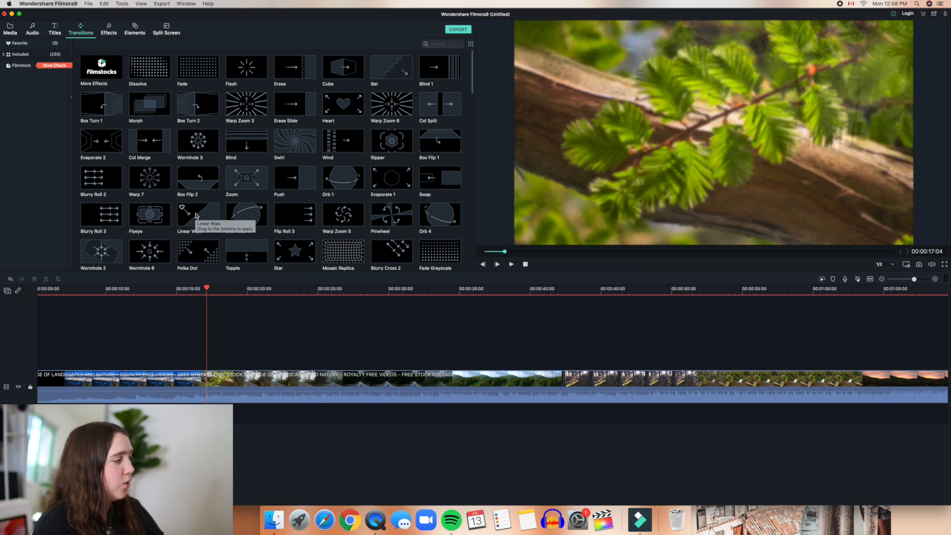
mouse_move(197, 216)
mouse_down()
mouse_move(208, 277)
mouse_move(207, 384)
mouse_up()
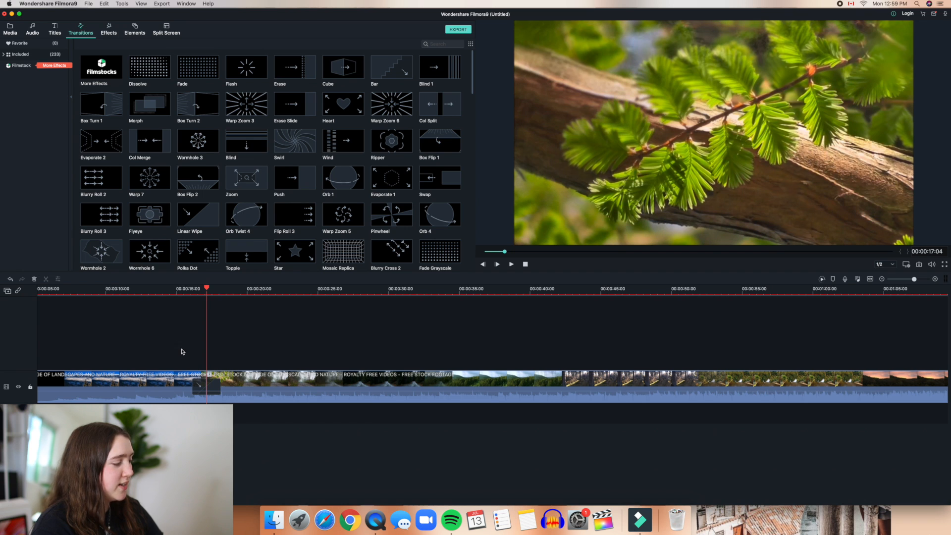
Step: Play back the Linear Wipe transition, then move the playhead to about 00:00:22
click(188, 289)
drag(188, 288, 186, 288)
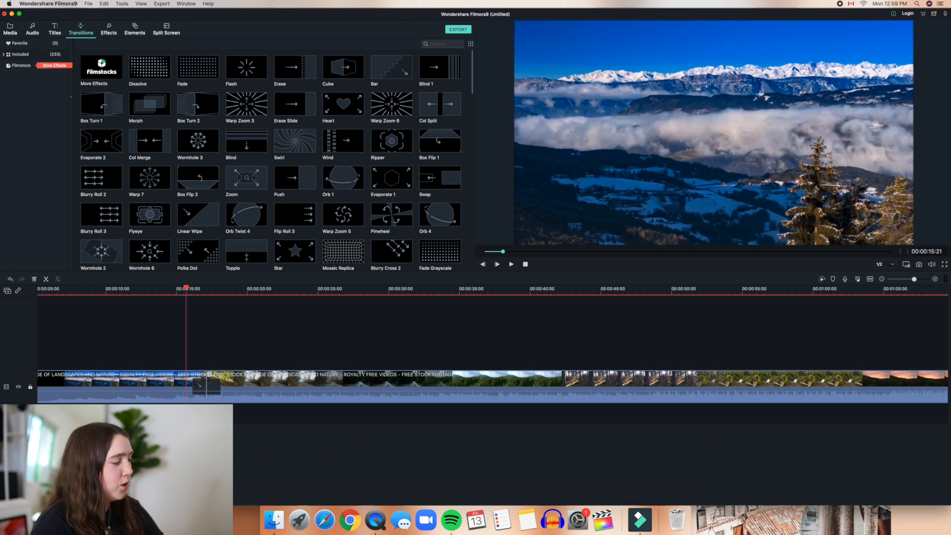
click(511, 264)
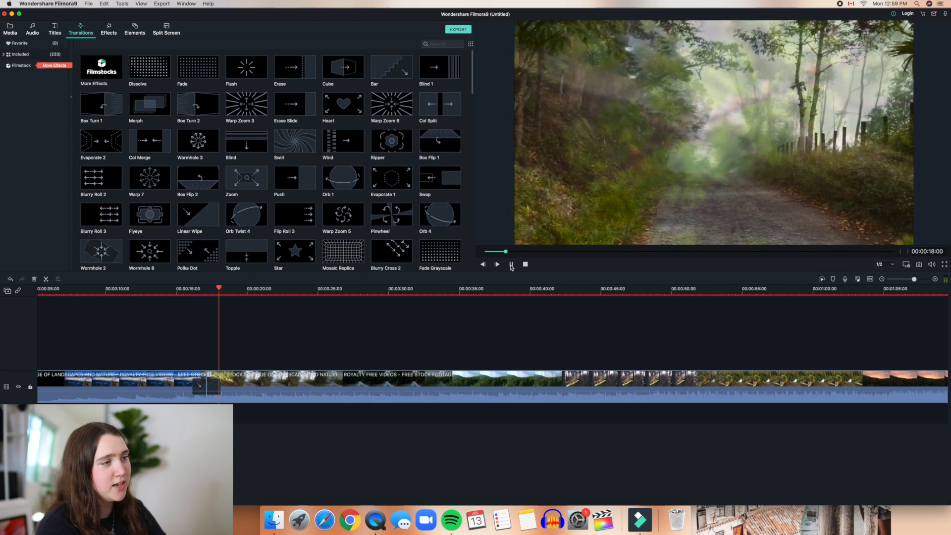
click(511, 265)
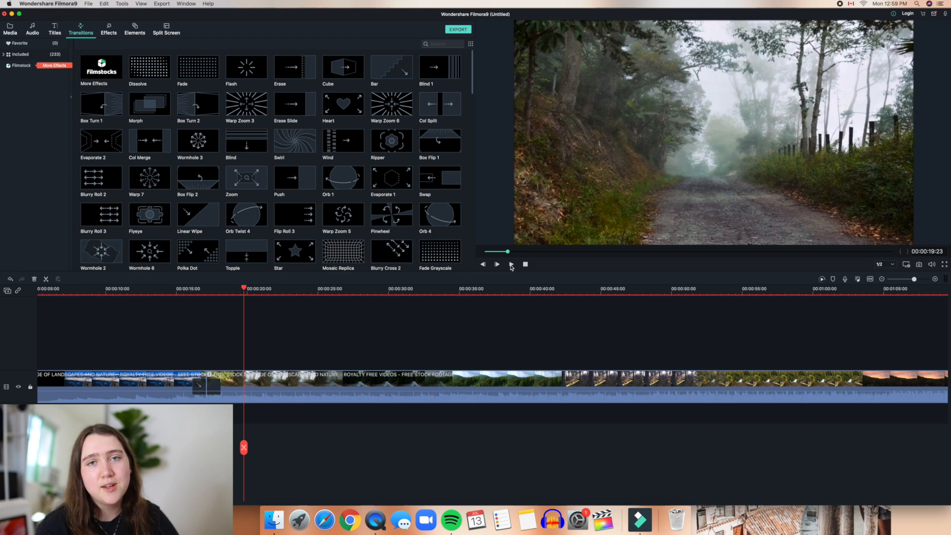
click(282, 293)
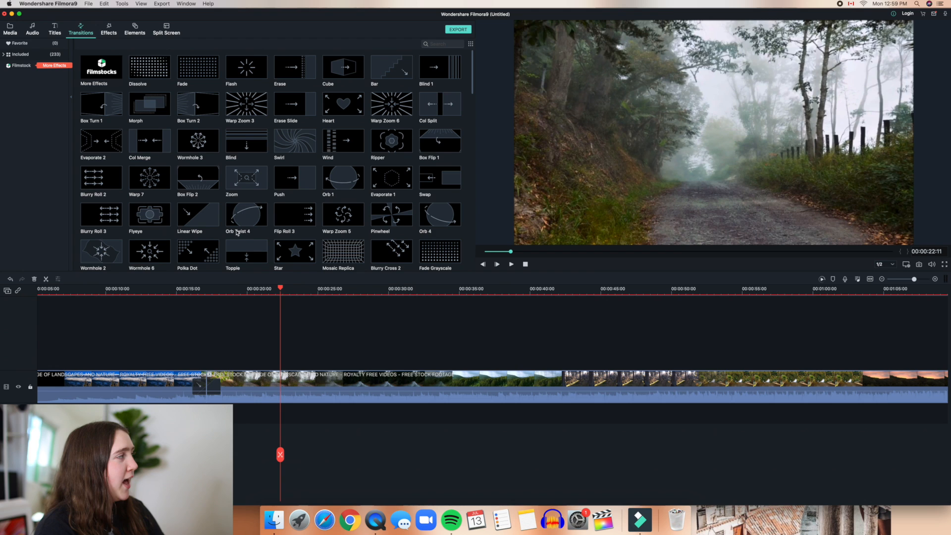
Step: Place Title 2 above the footage at about 00:00:22, preview it, and open its text settings
click(55, 31)
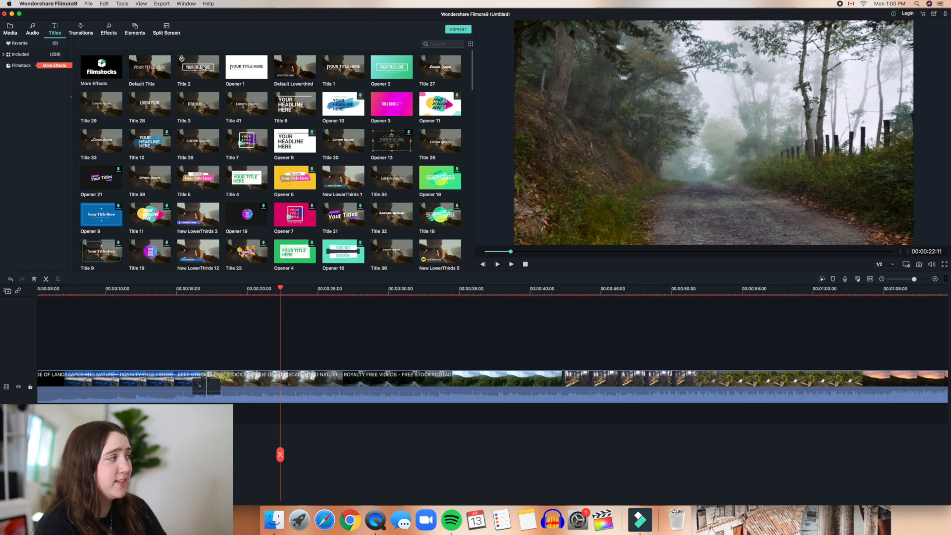
drag(203, 67, 285, 336)
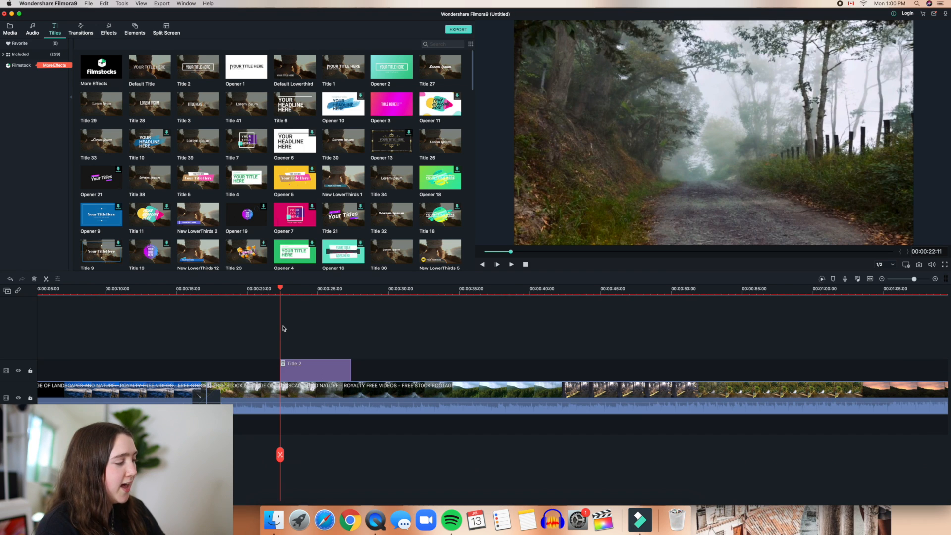
click(512, 265)
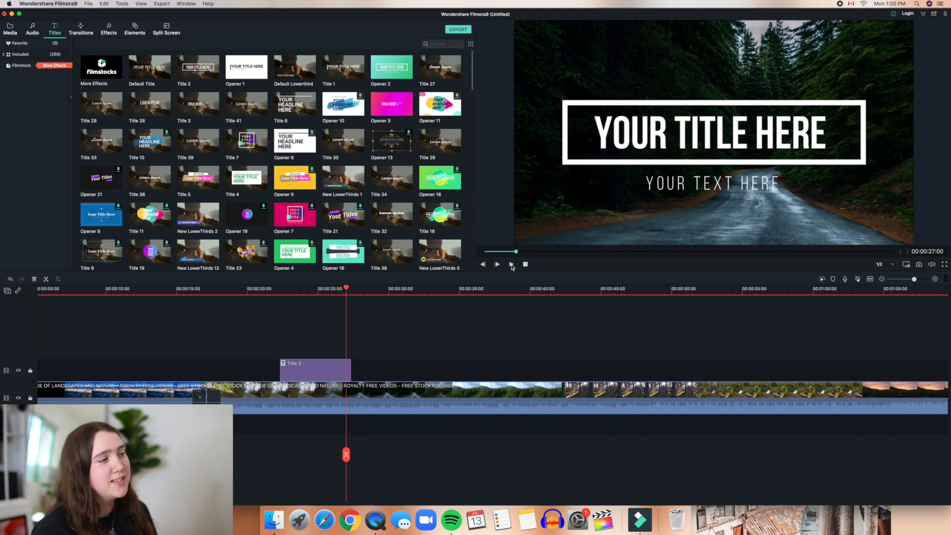
click(299, 365)
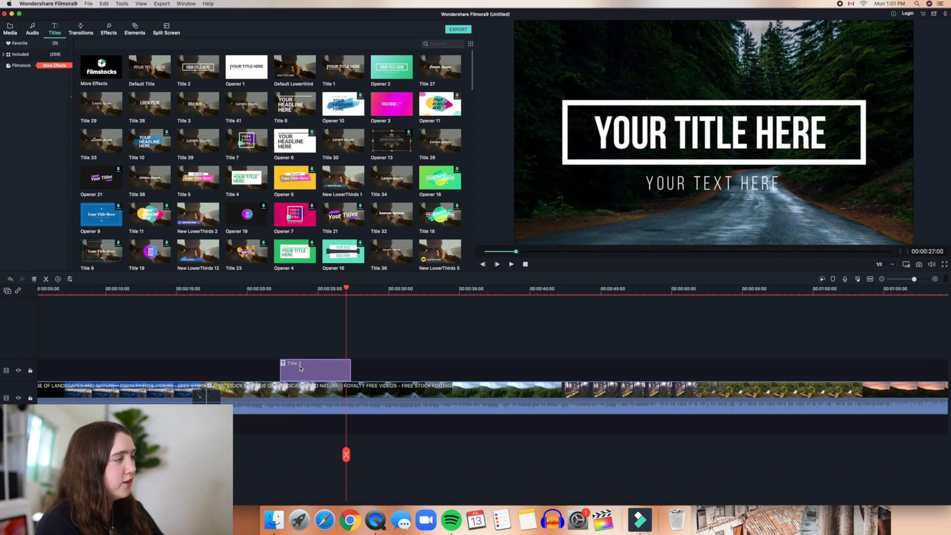
double_click(300, 367)
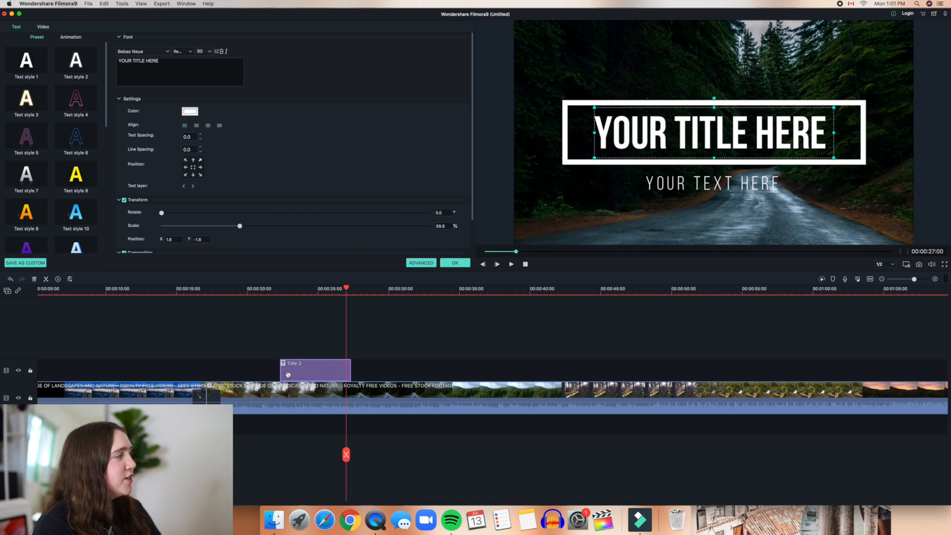
Step: Change the title text to 'A WALK IN THE FOREST' and shrink it to fit the frame
triple_click(188, 64)
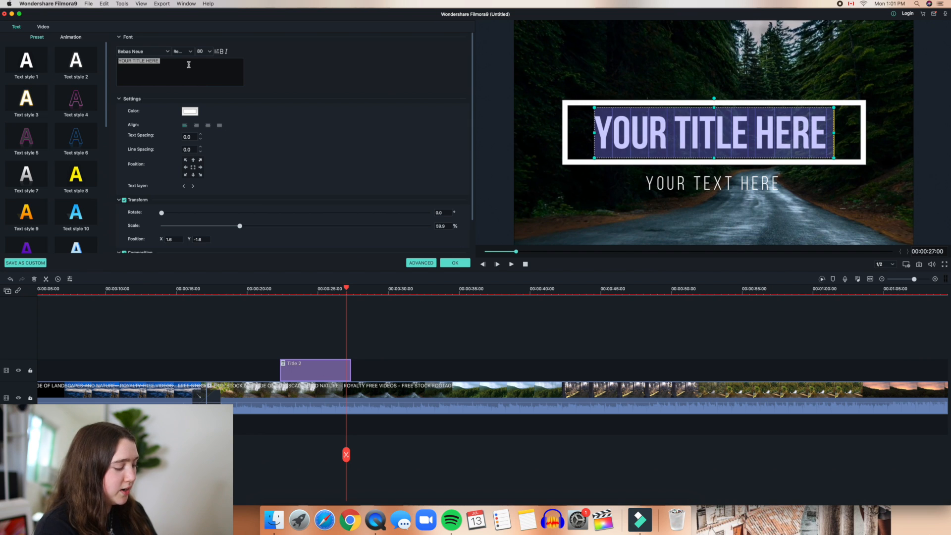
text(A WALK IN THE FOREST)
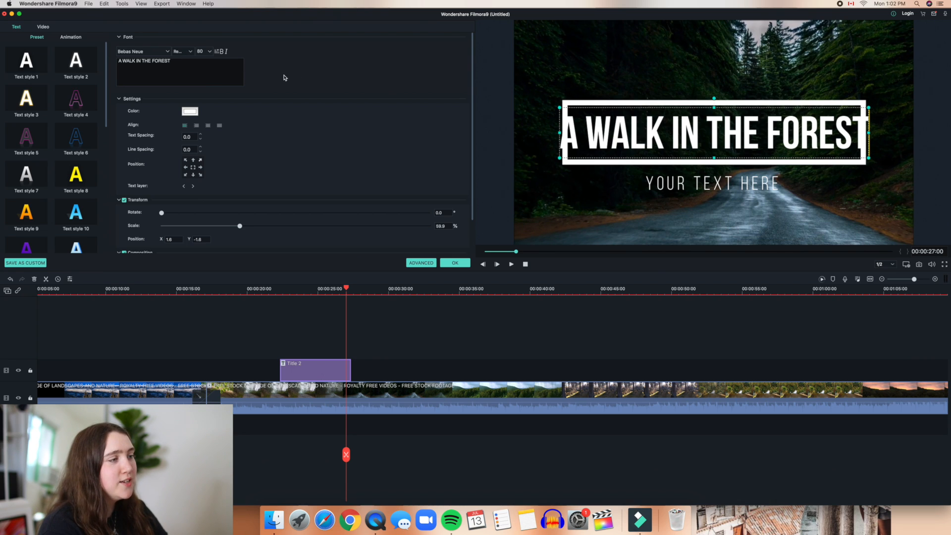
drag(560, 158, 582, 156)
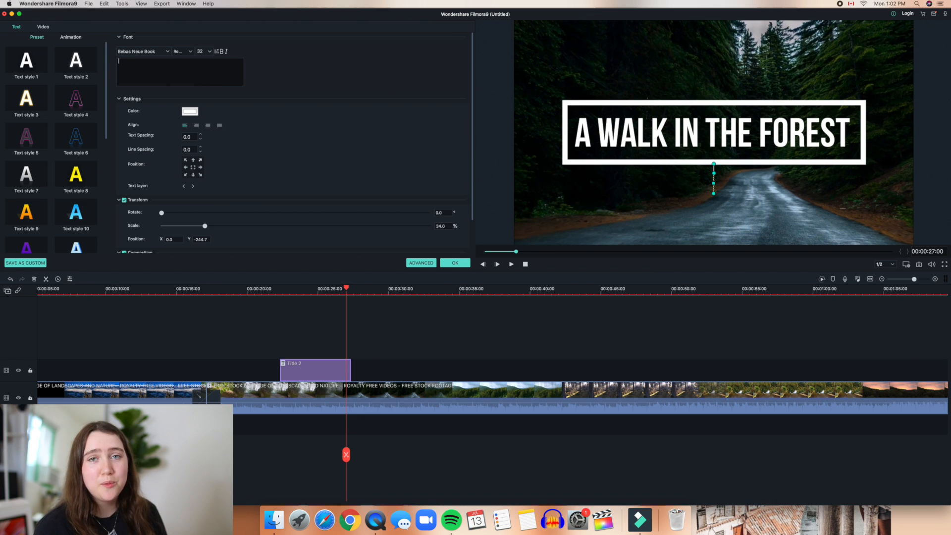
click(280, 336)
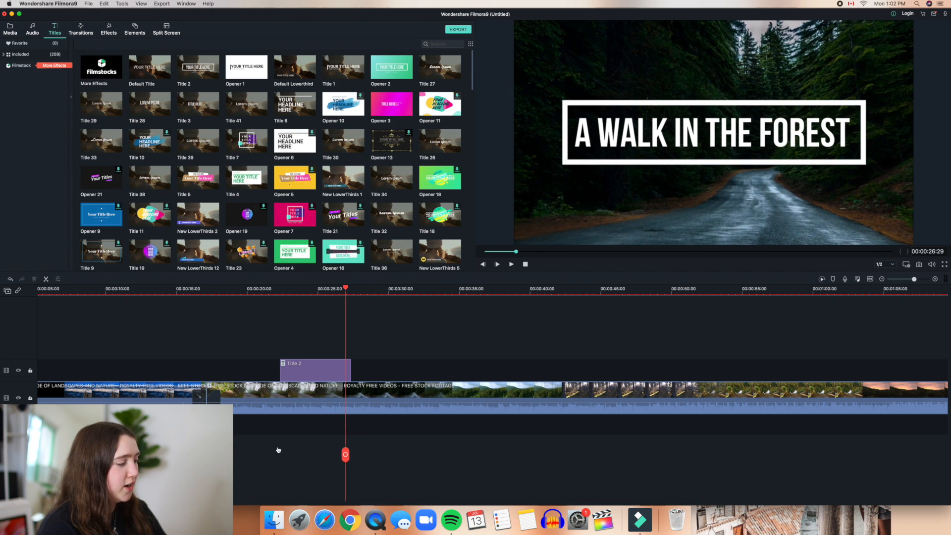
click(271, 445)
click(511, 264)
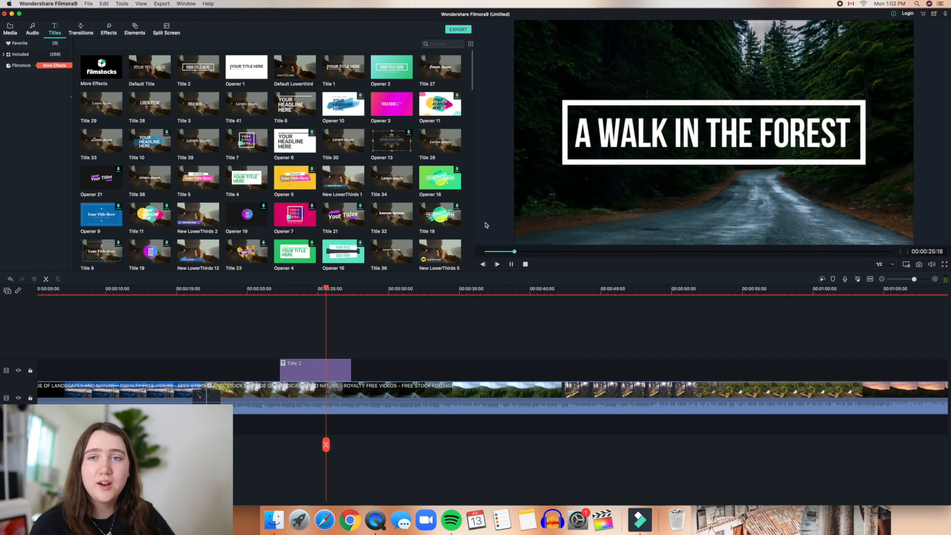
click(514, 264)
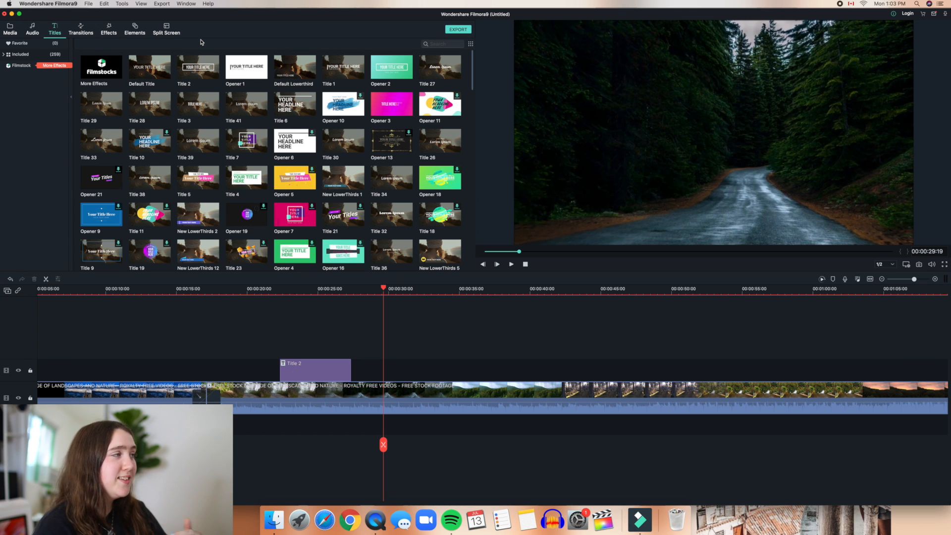
click(33, 32)
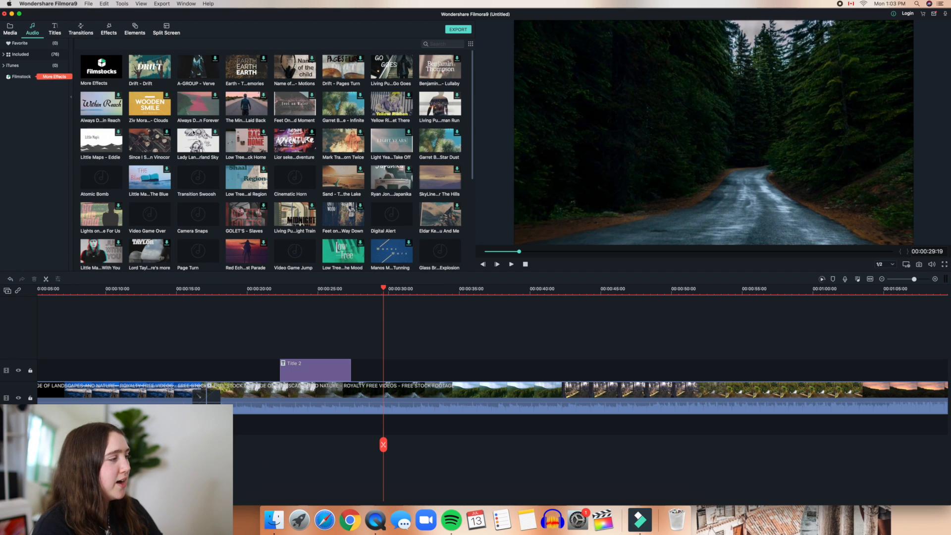
Step: Add 'Low Tree - Up To The Mood' to the audio track at the title's start and preview it
scroll(193, 132, down, 5)
scroll(194, 132, down, 2)
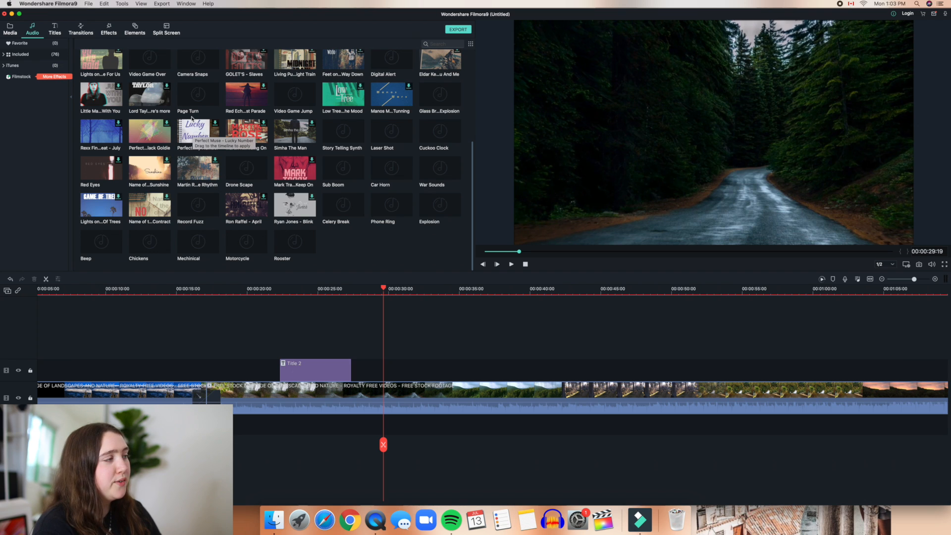
scroll(192, 118, up, 4)
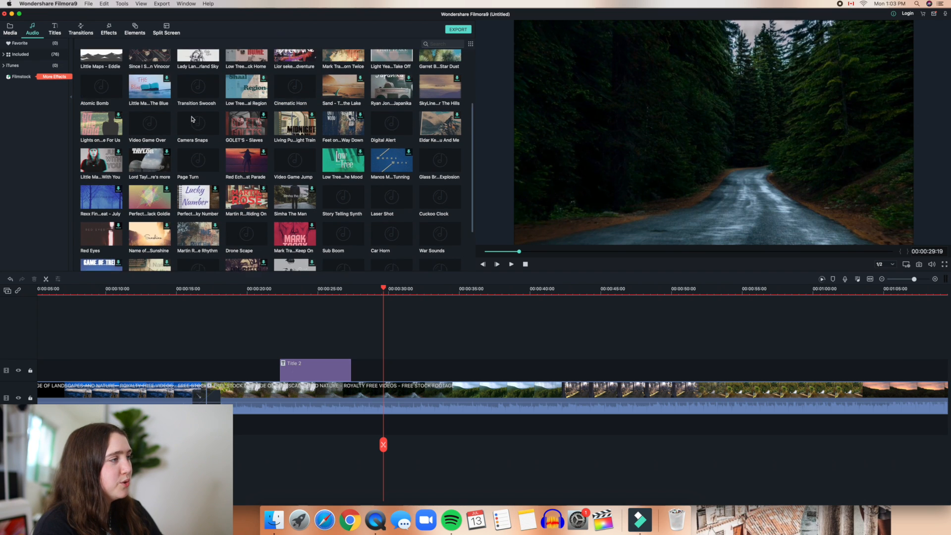
scroll(193, 119, down, 2)
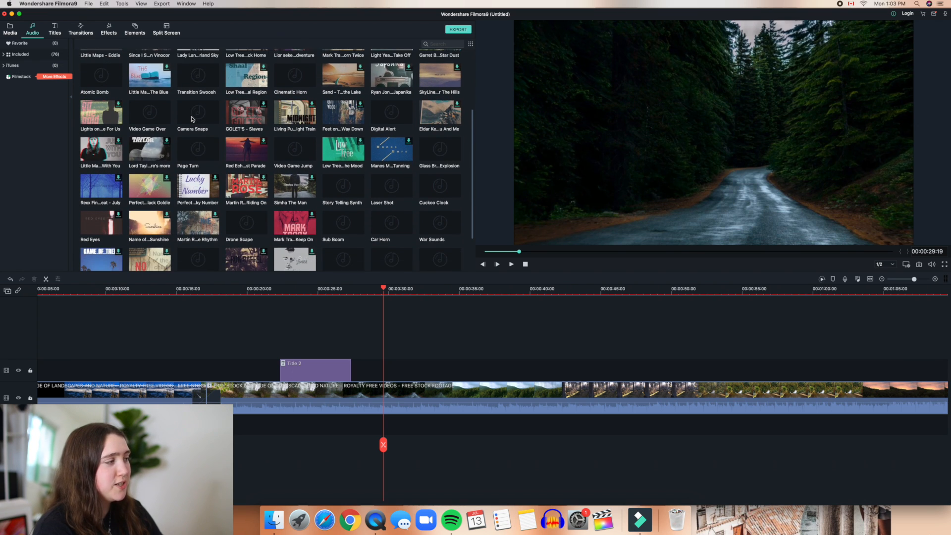
scroll(337, 157, down, 1)
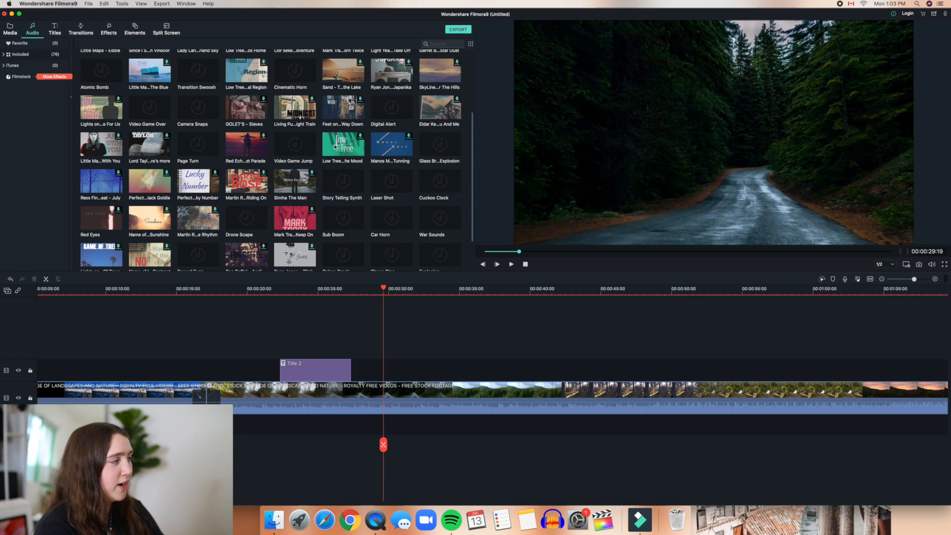
drag(338, 163, 280, 428)
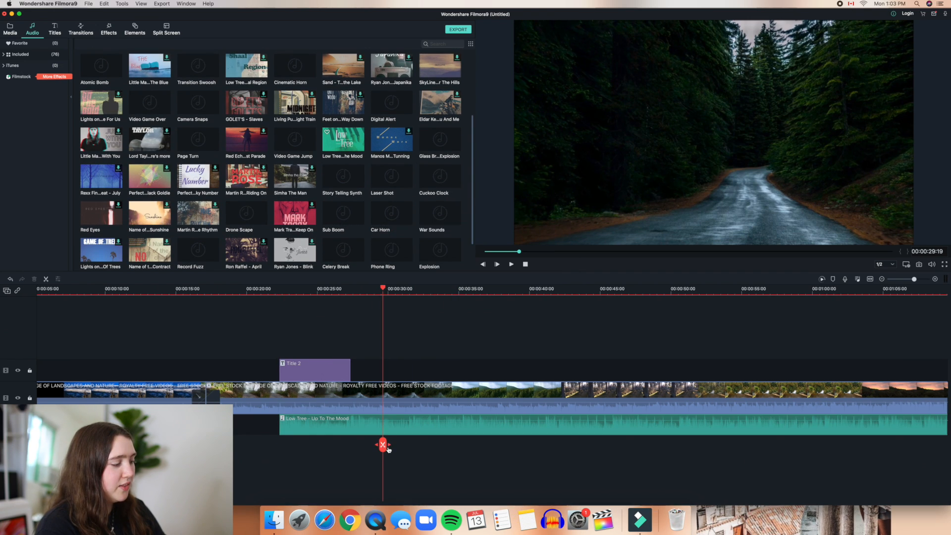
click(272, 444)
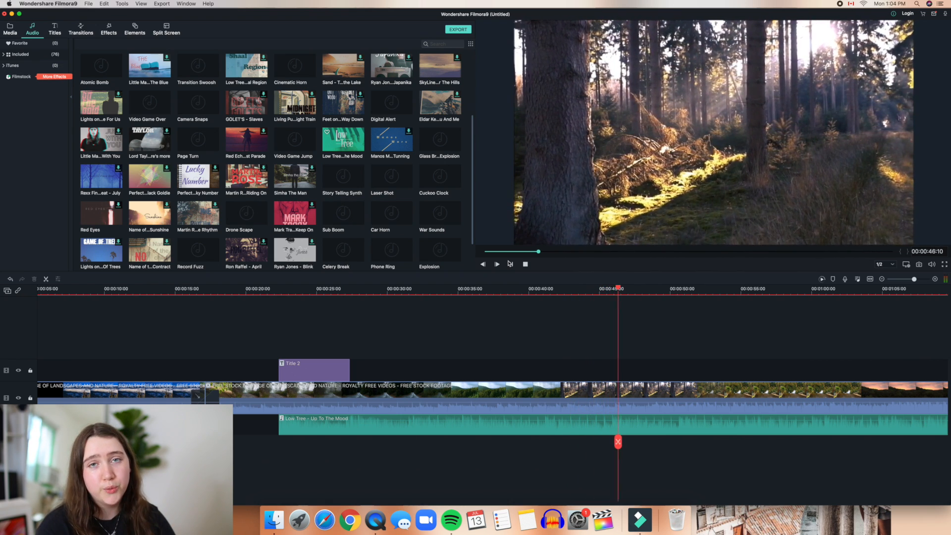
click(510, 264)
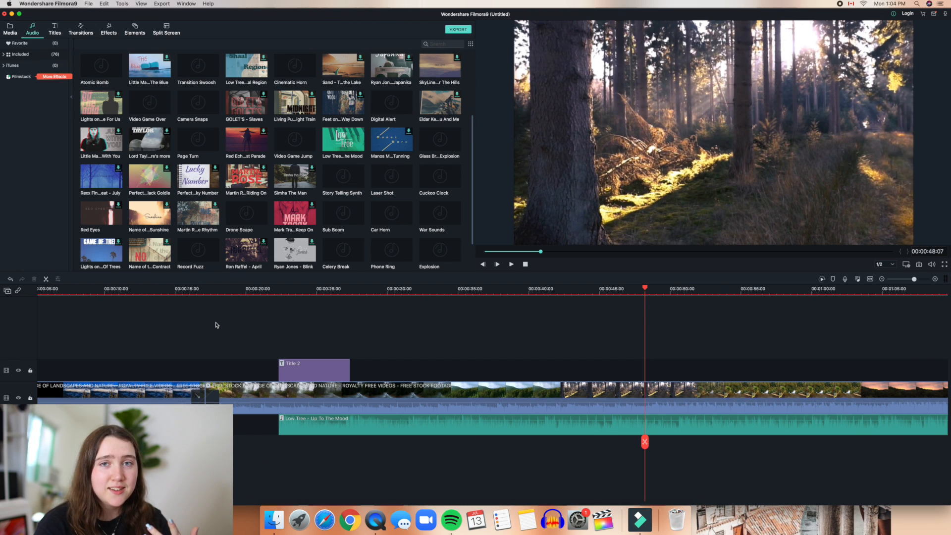
Step: Apply the Vivid effect to the nature footage clip
click(109, 31)
scroll(235, 157, down, 3)
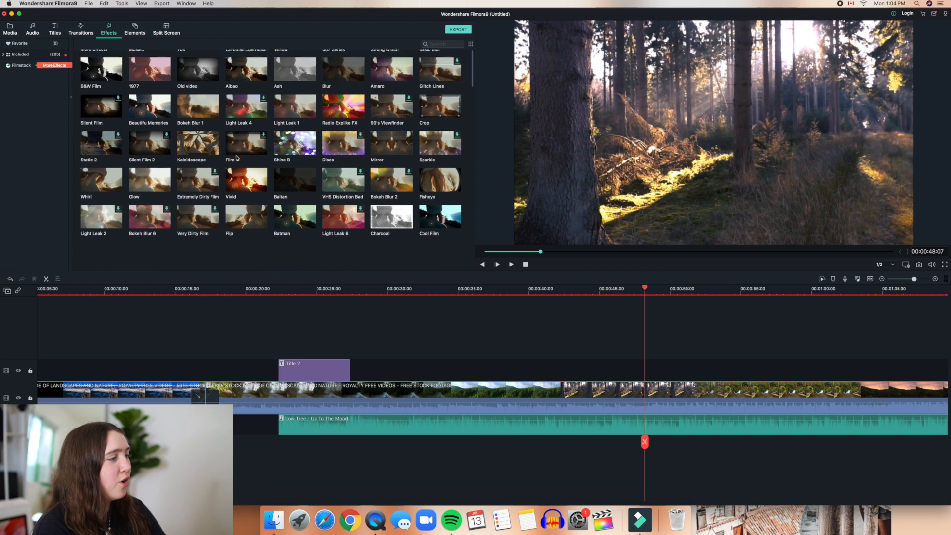
scroll(236, 158, down, 3)
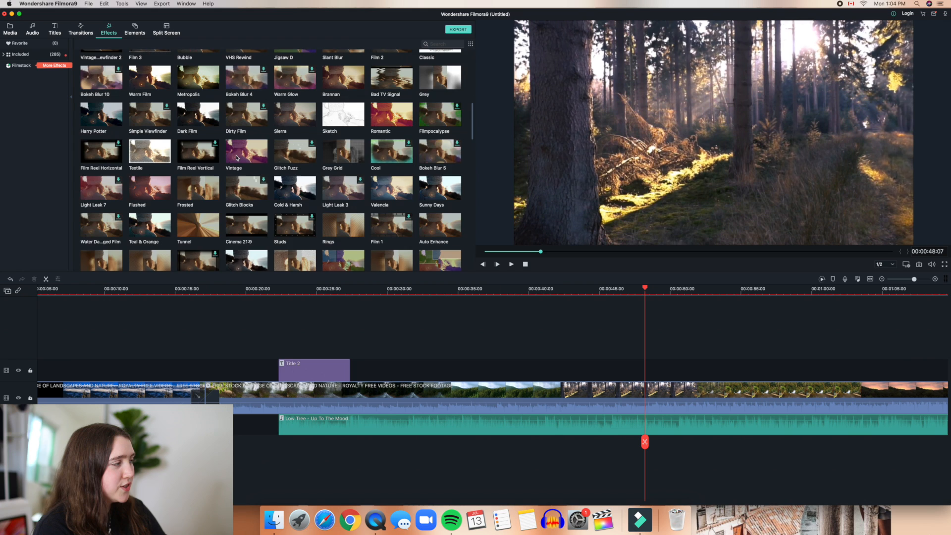
scroll(237, 157, up, 5)
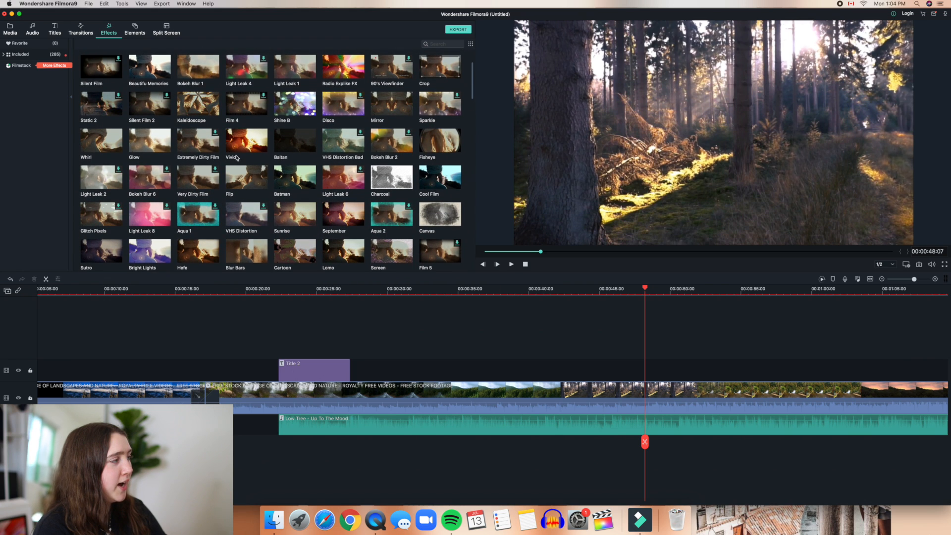
scroll(245, 150, down, 1)
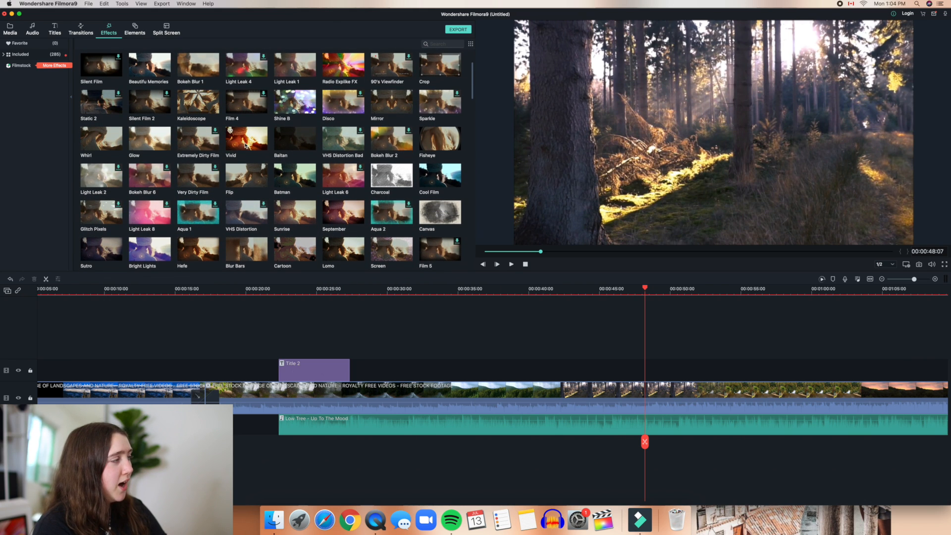
drag(250, 153, 440, 390)
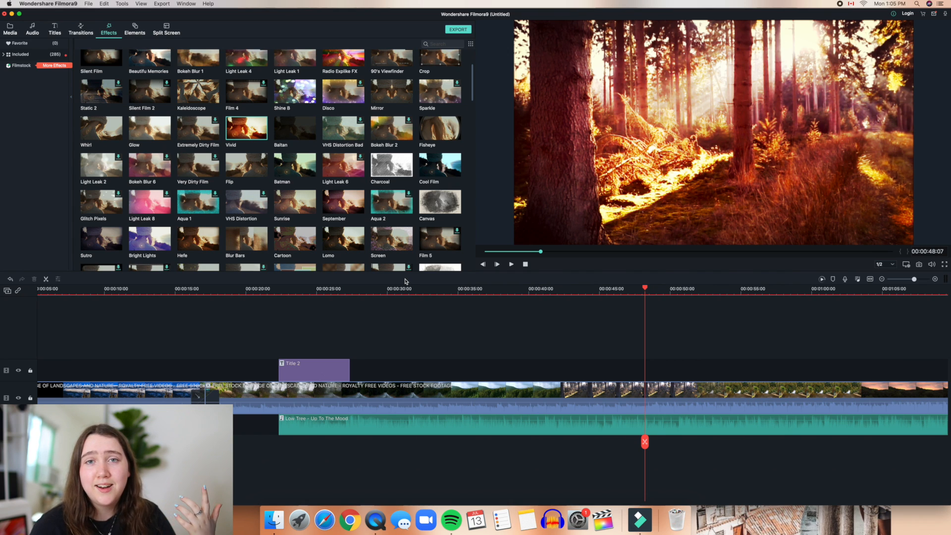
Step: Undo the Vivid effect through Edit > Undo and show the Elements library
click(105, 4)
click(114, 14)
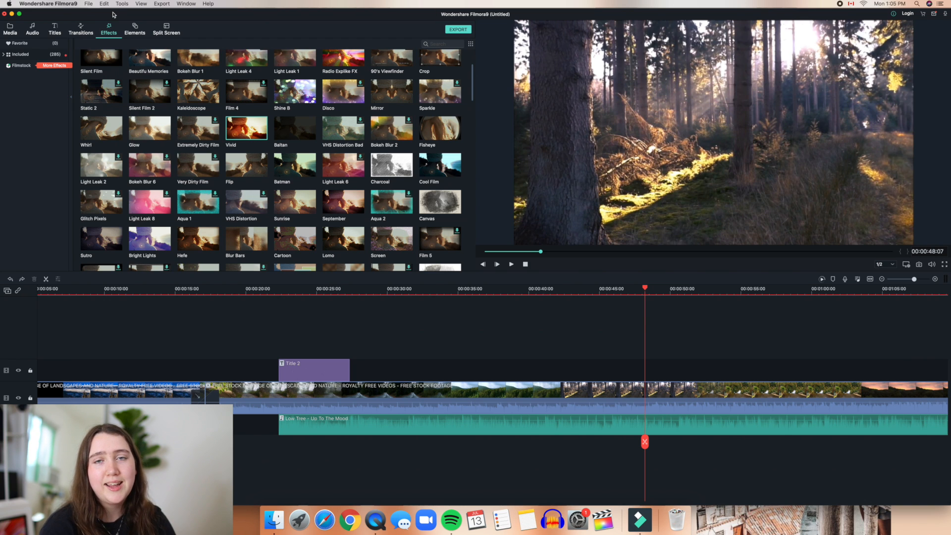
click(135, 32)
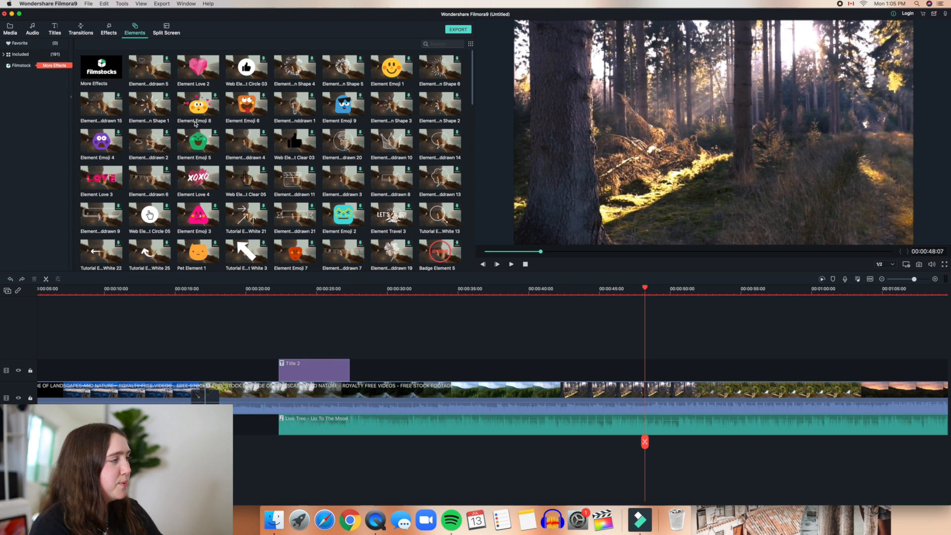
Step: Place the Tutorial Element Black 4 arrow above the video at about 30 s
scroll(195, 124, down, 5)
scroll(195, 124, down, 2)
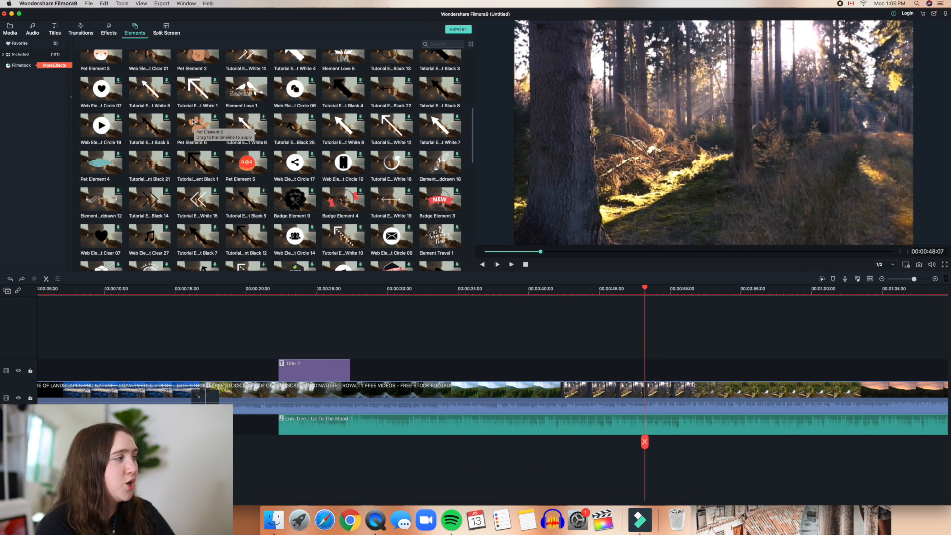
drag(343, 90, 402, 355)
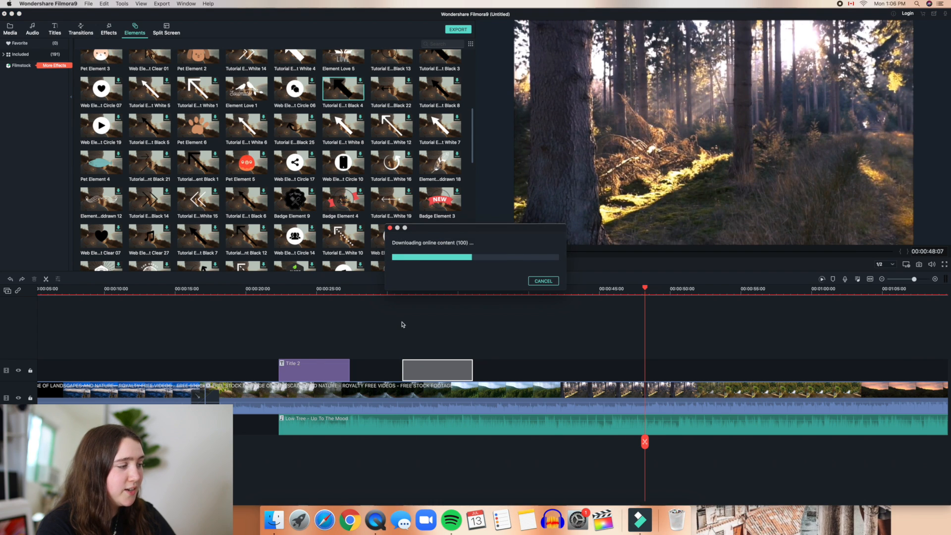
Step: Preview the arrow overlay from just before it, then switch to Filmstock in Chrome
drag(645, 442, 401, 429)
click(512, 264)
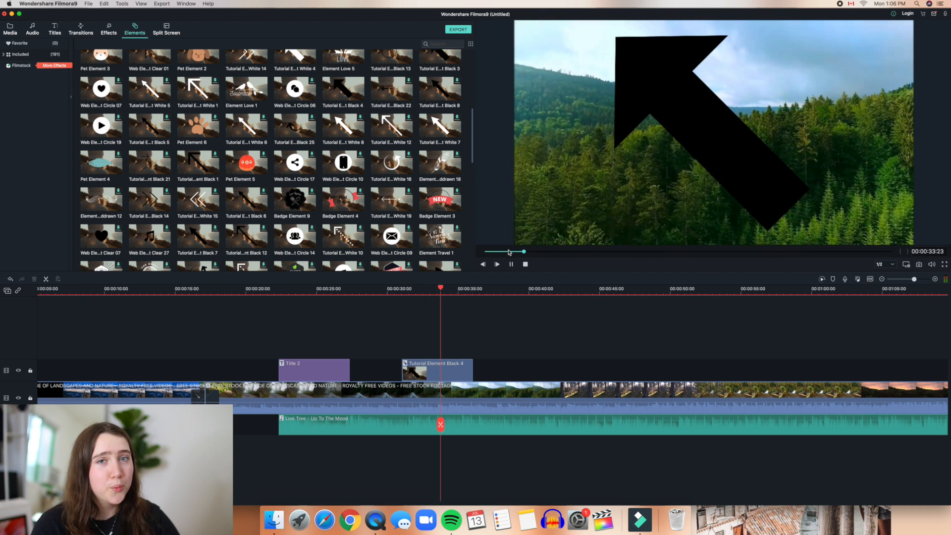
click(511, 264)
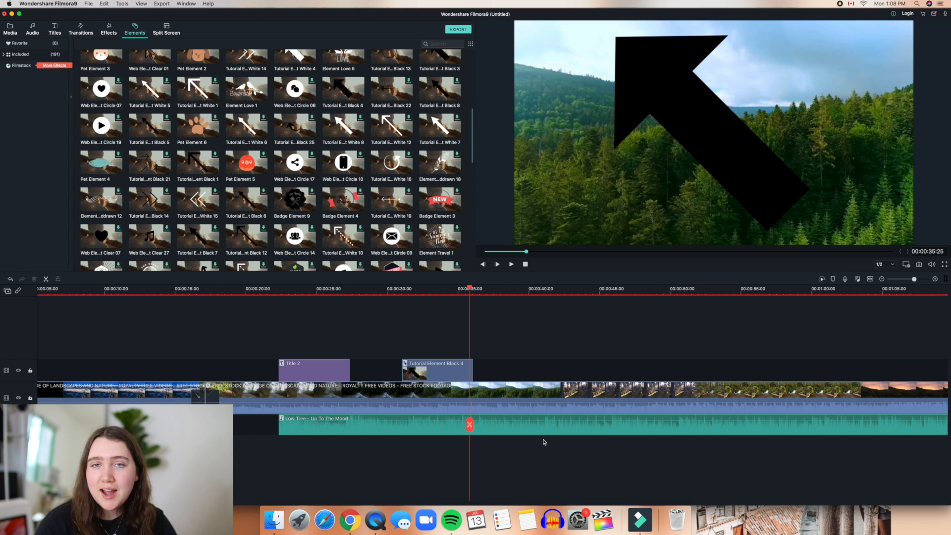
click(350, 519)
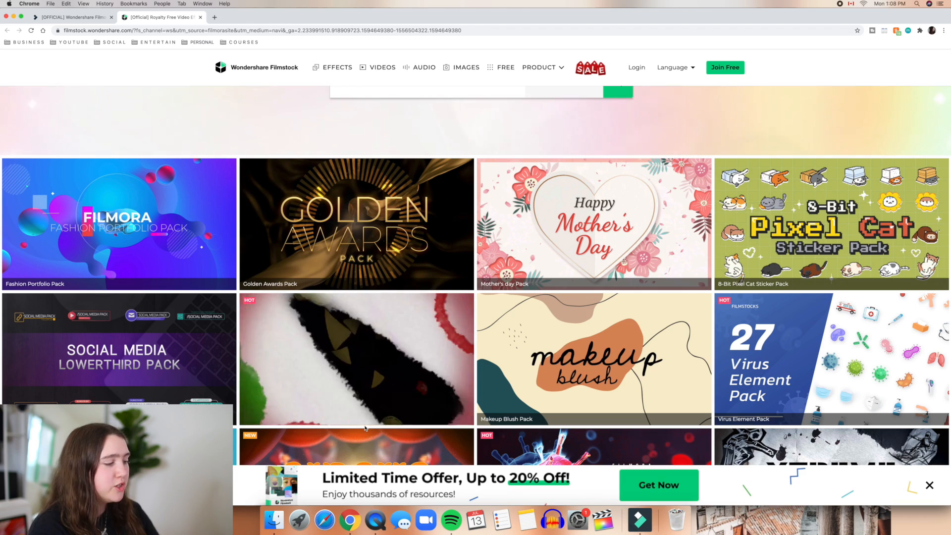
scroll(445, 411, down, 1)
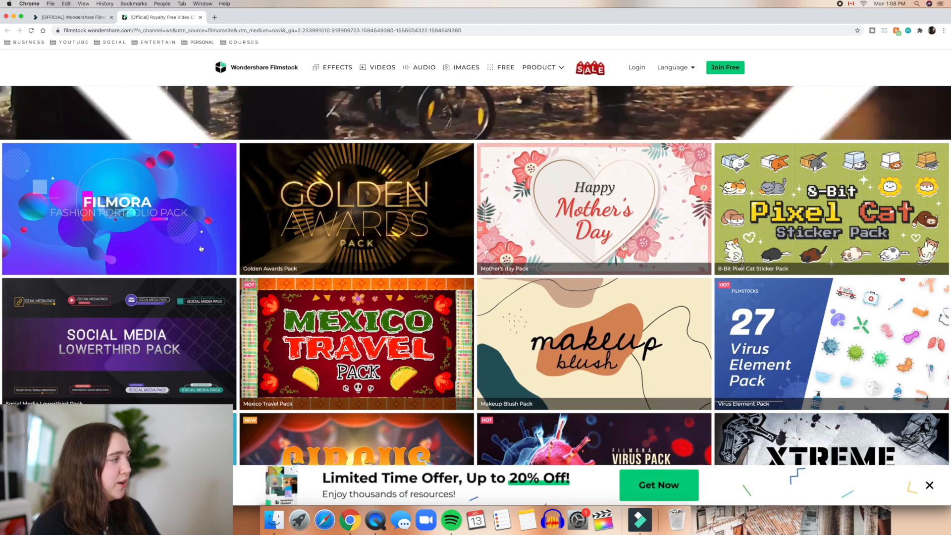
scroll(238, 258, down, 3)
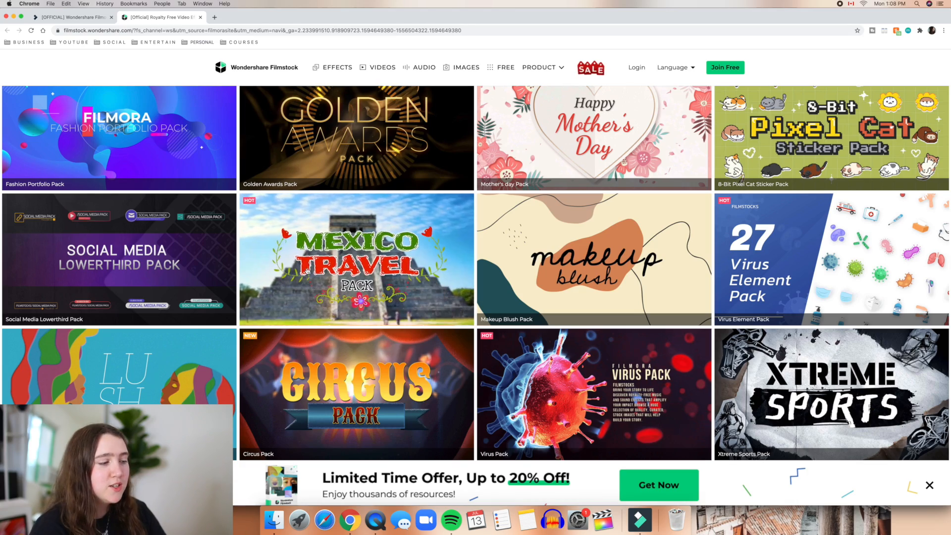
scroll(307, 271, down, 5)
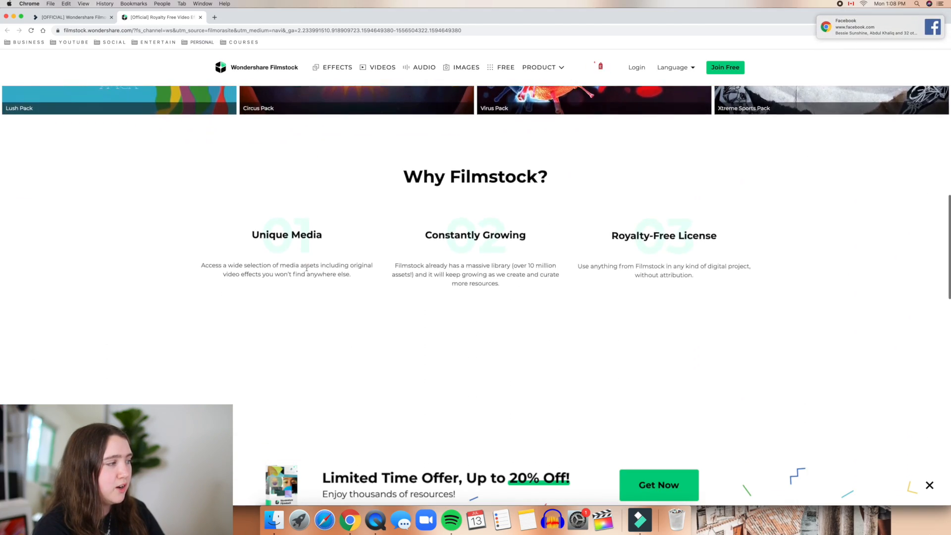
scroll(307, 271, up, 8)
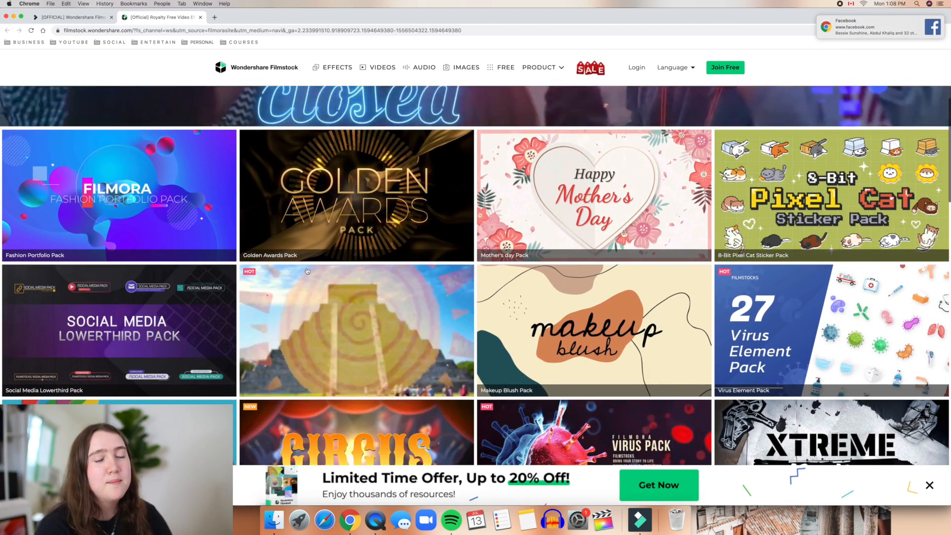